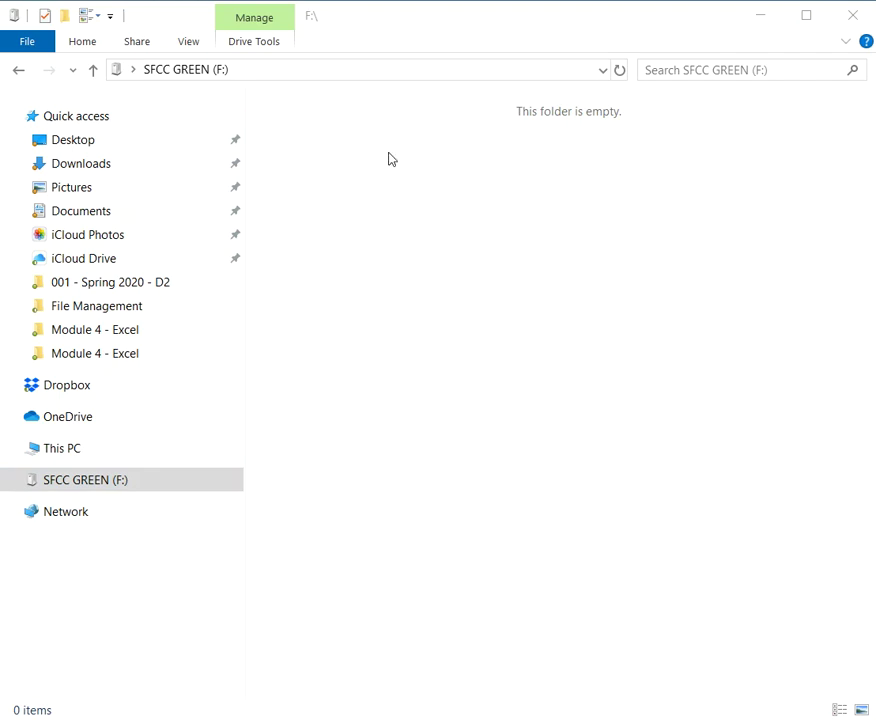
Step: Create a folder named Math at the root of the SFCC GREEN (F:) drive
click(86, 47)
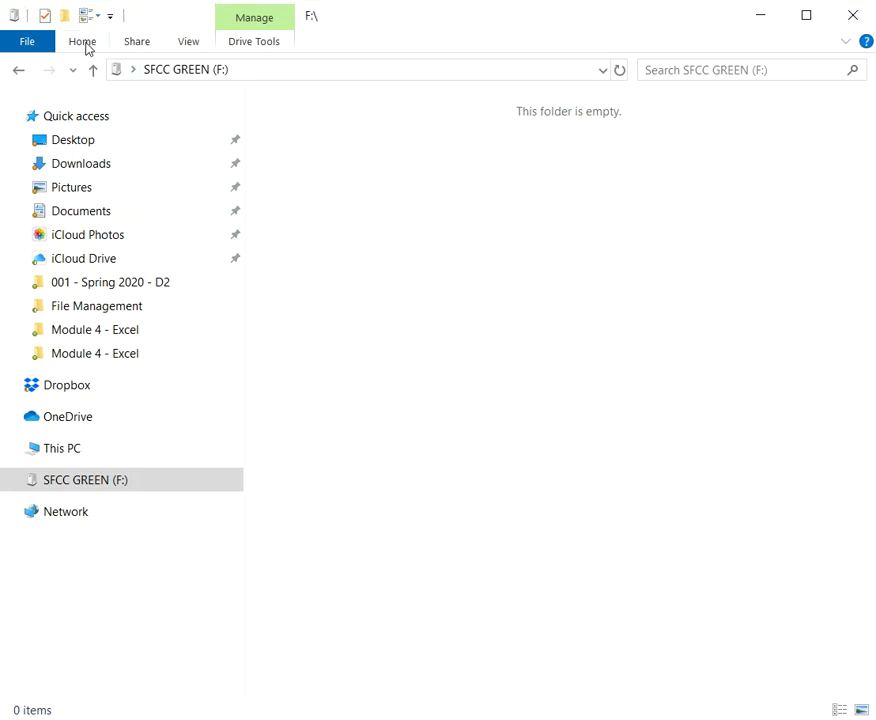
click(86, 47)
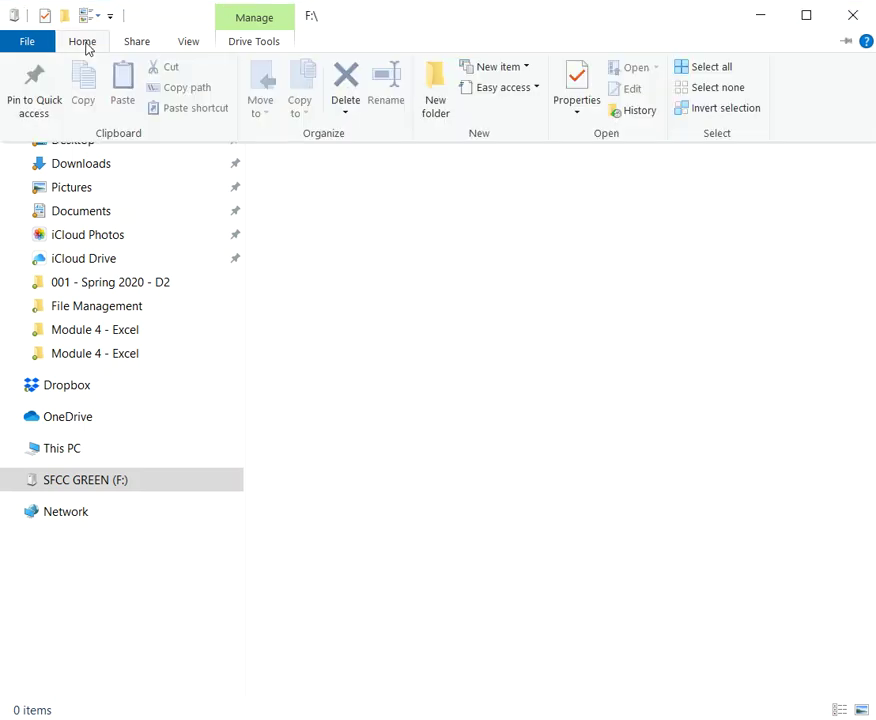
click(437, 105)
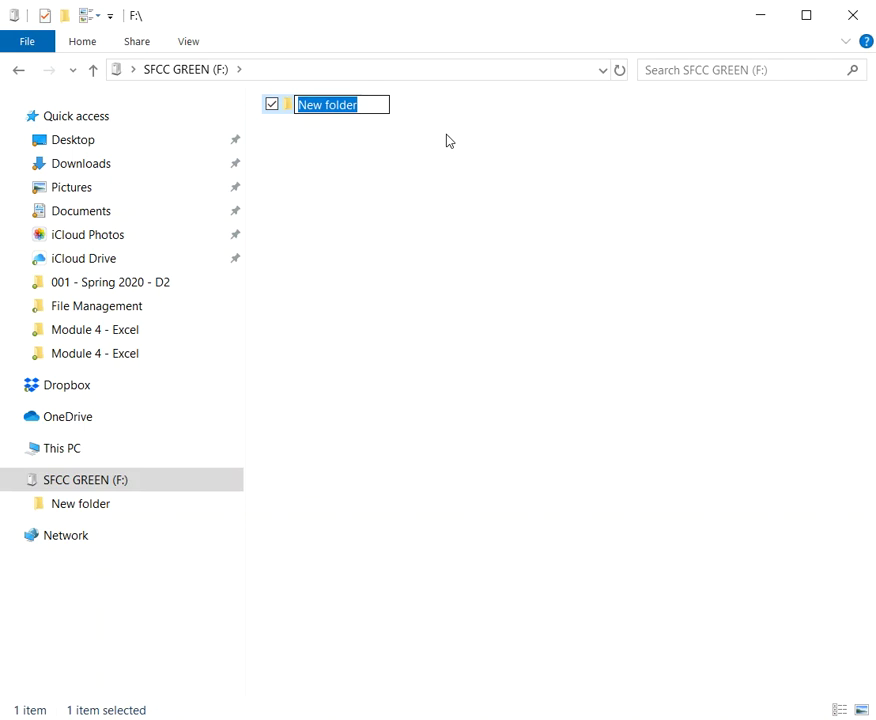
text(Math)
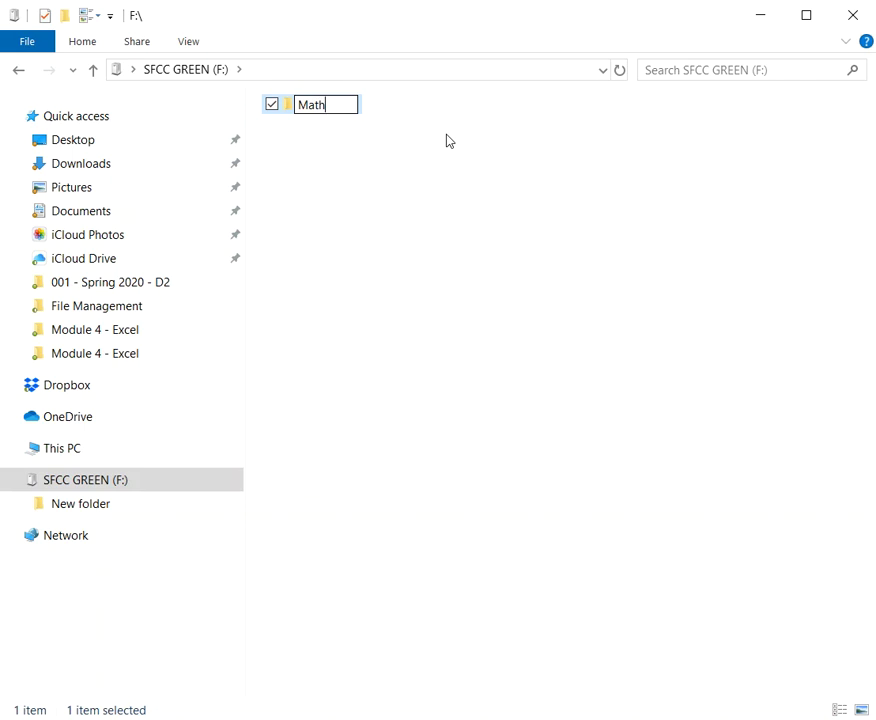
key(Return)
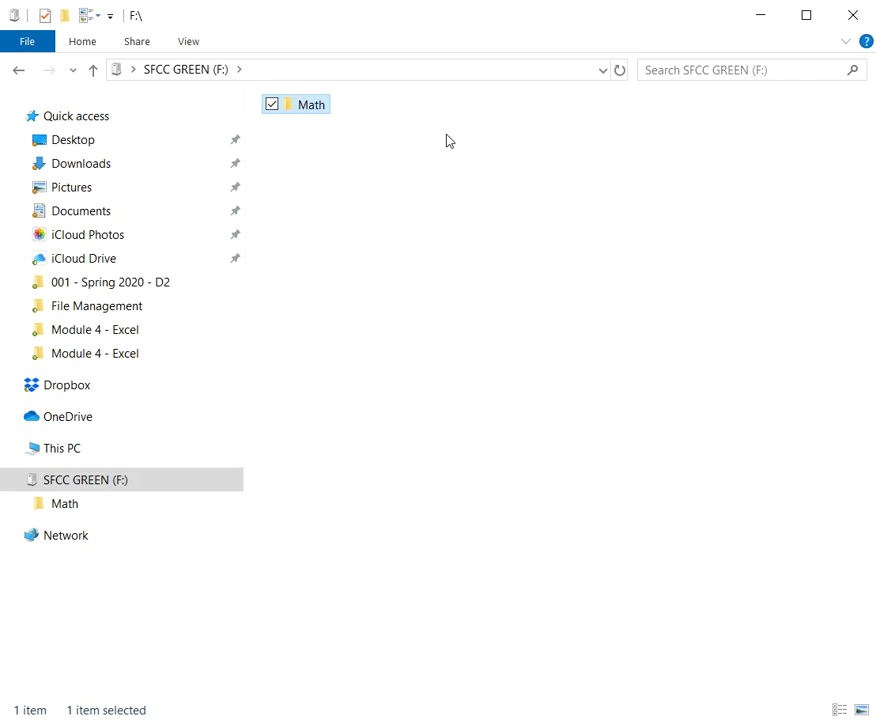
Step: Create a second folder named English at the root of the F: drive, beside the Math folder
click(88, 43)
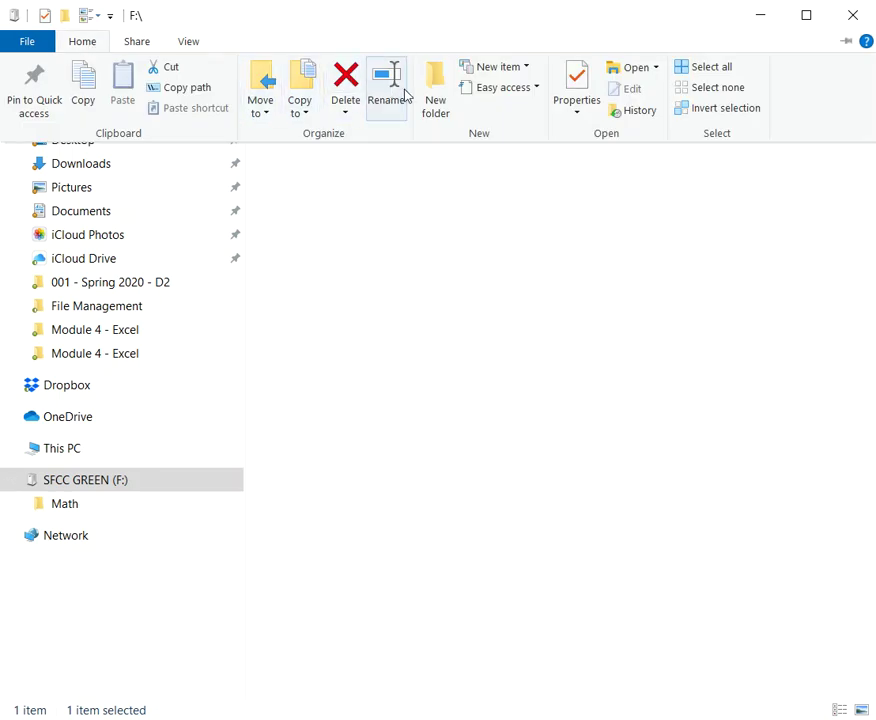
click(434, 101)
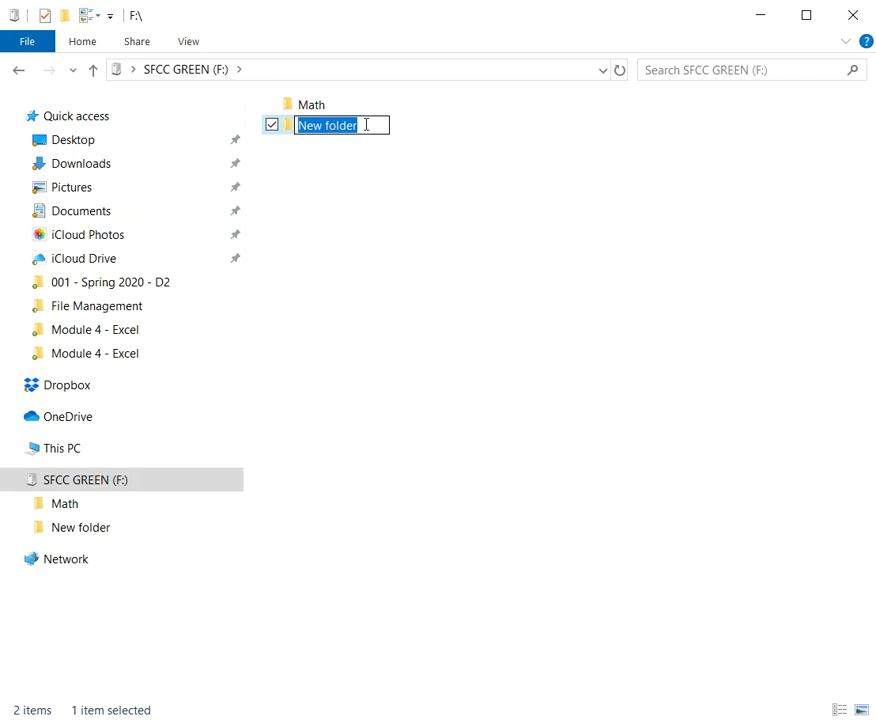
click(369, 125)
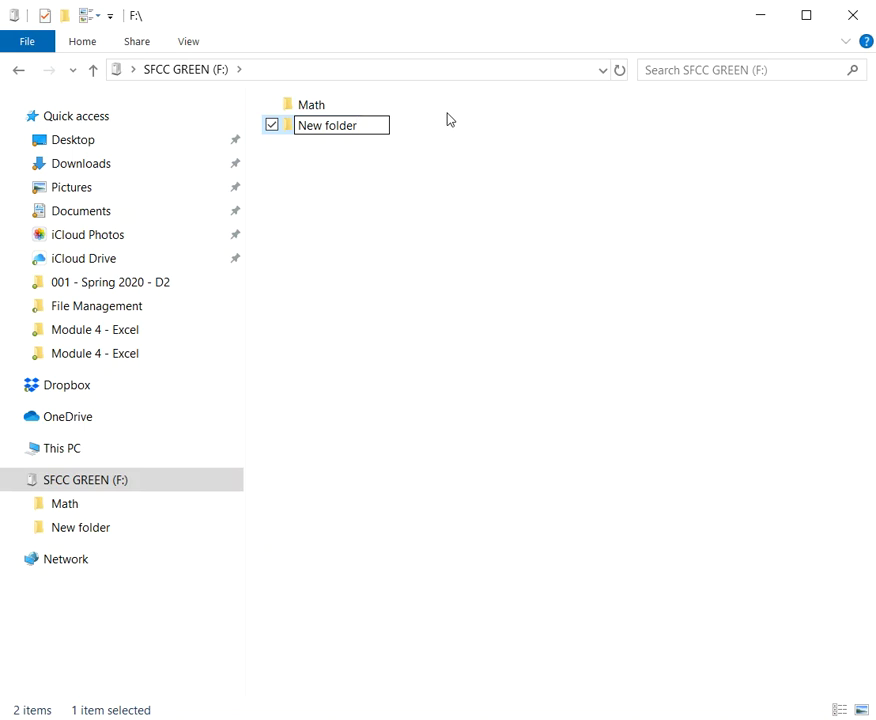
text(English)
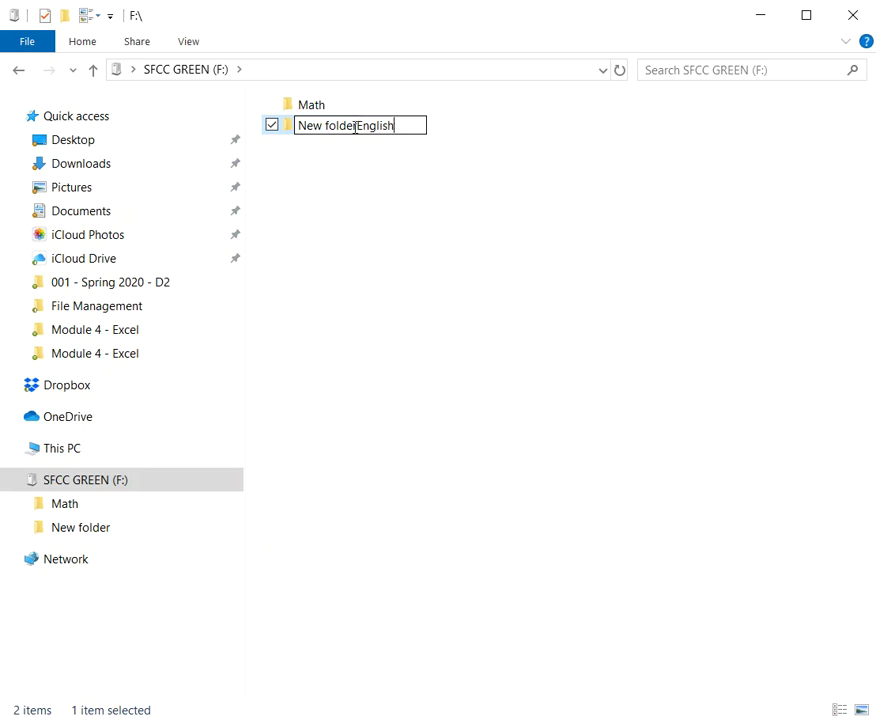
drag(354, 126, 297, 126)
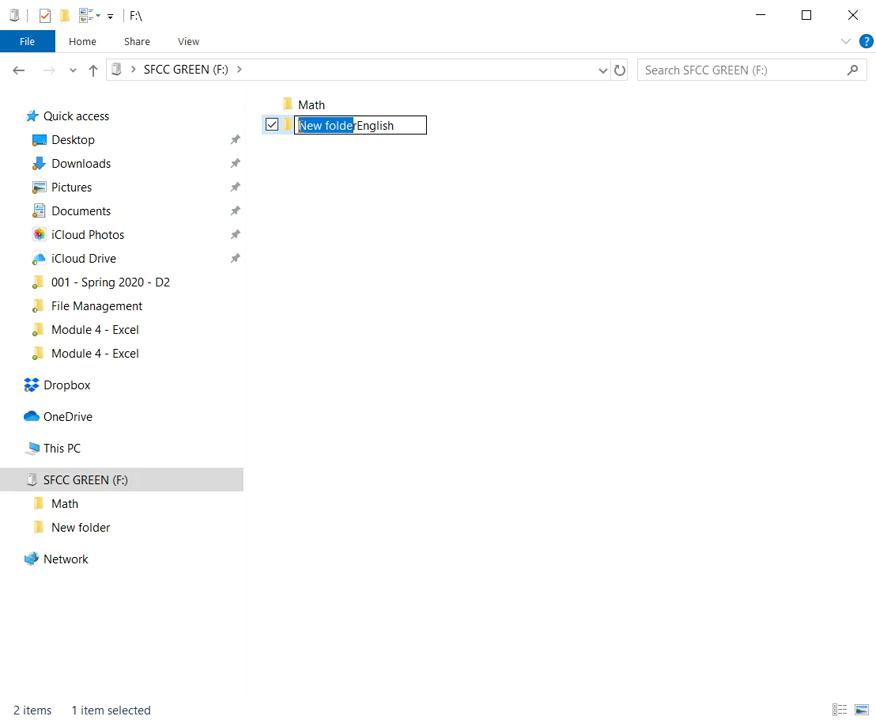
key(BackSpace)
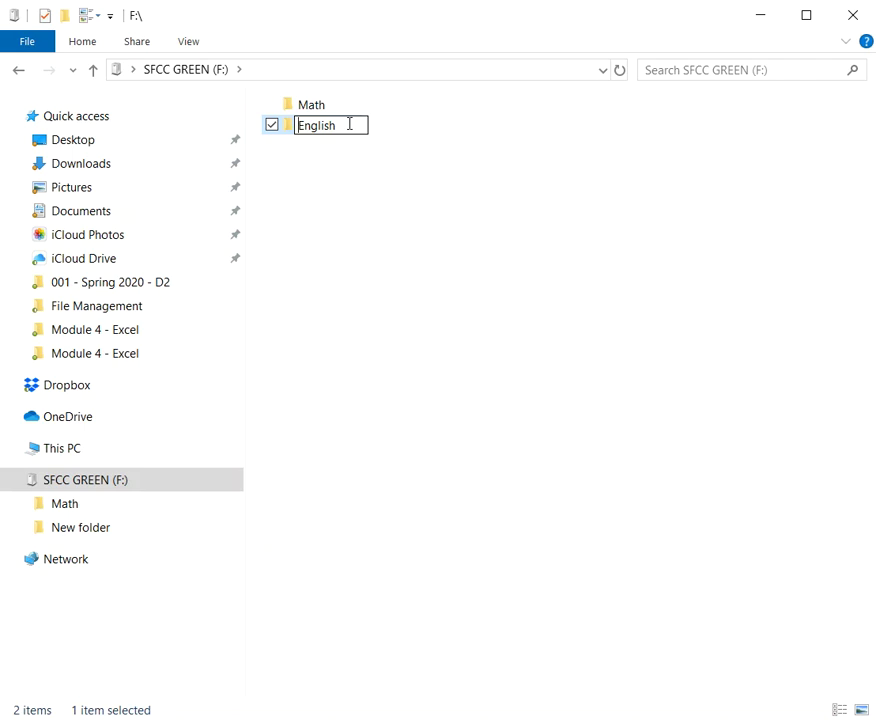
key(Return)
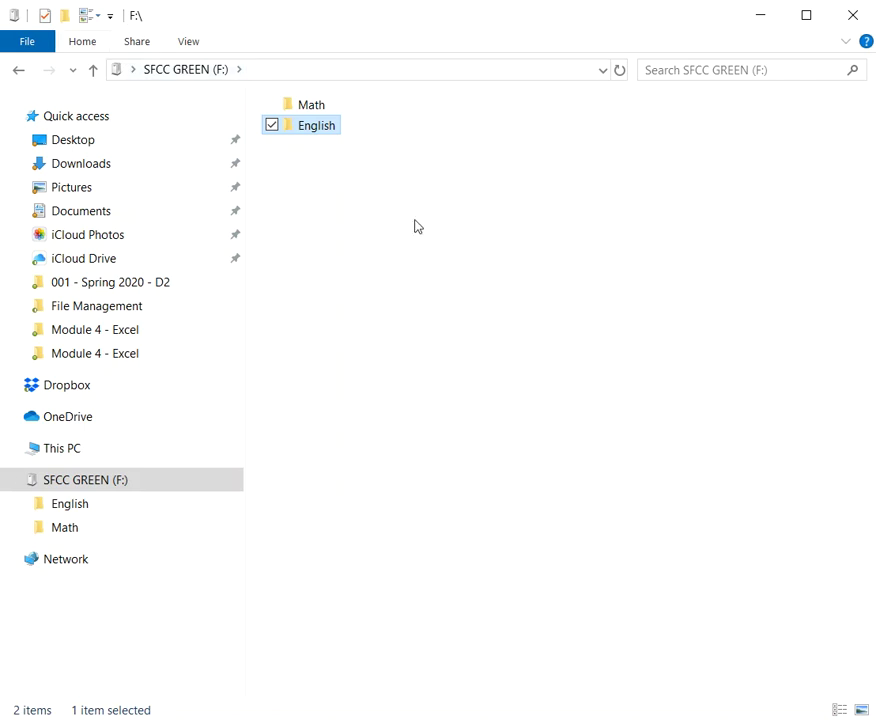
Step: Create a third folder named Leg Docs at the root of the F: drive
right_click(493, 215)
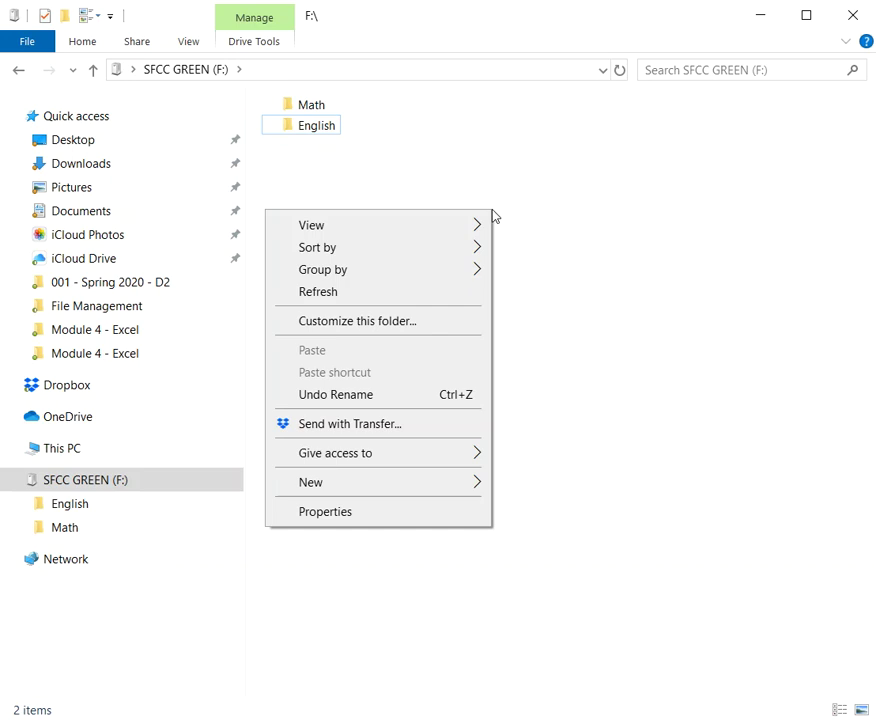
mouse_move(469, 222)
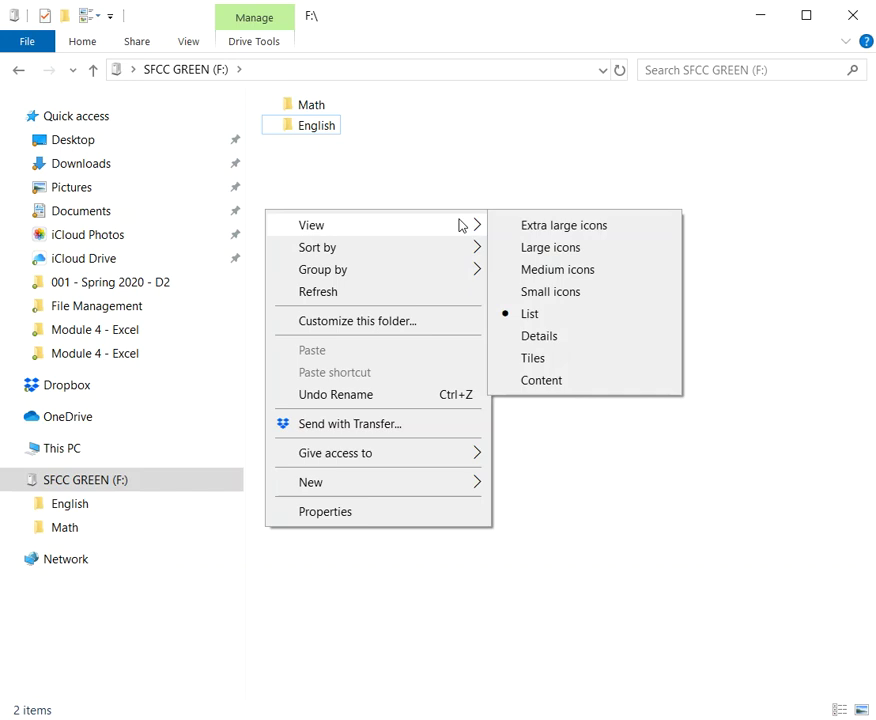
mouse_move(378, 484)
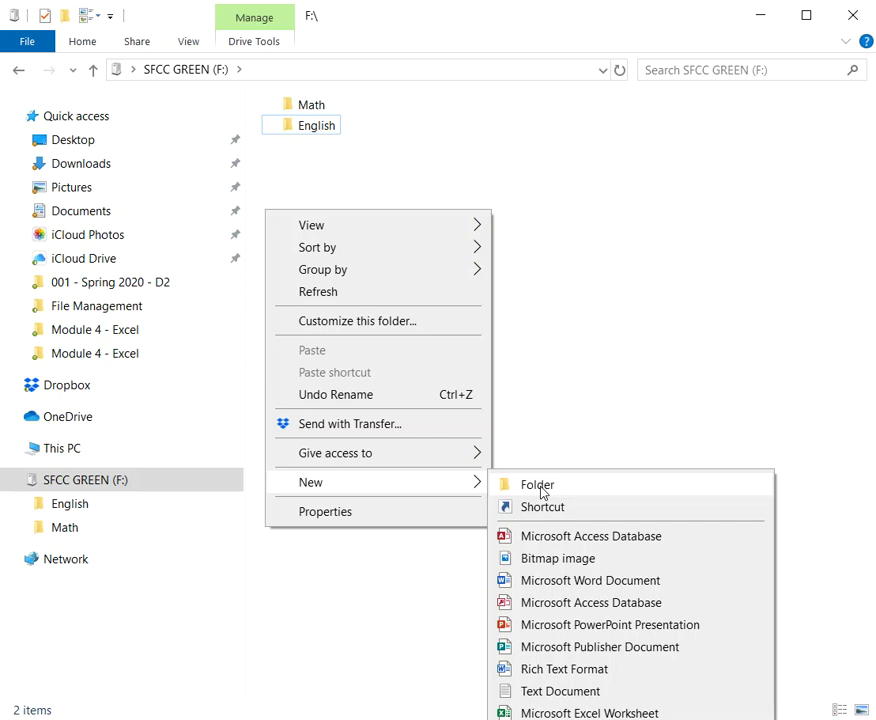
click(538, 486)
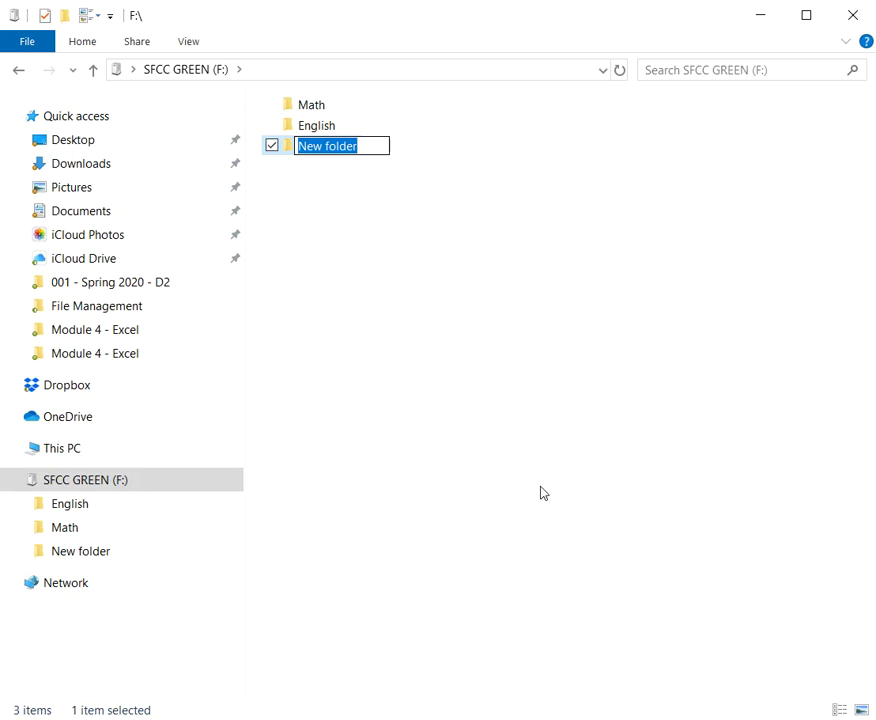
text(Leg)
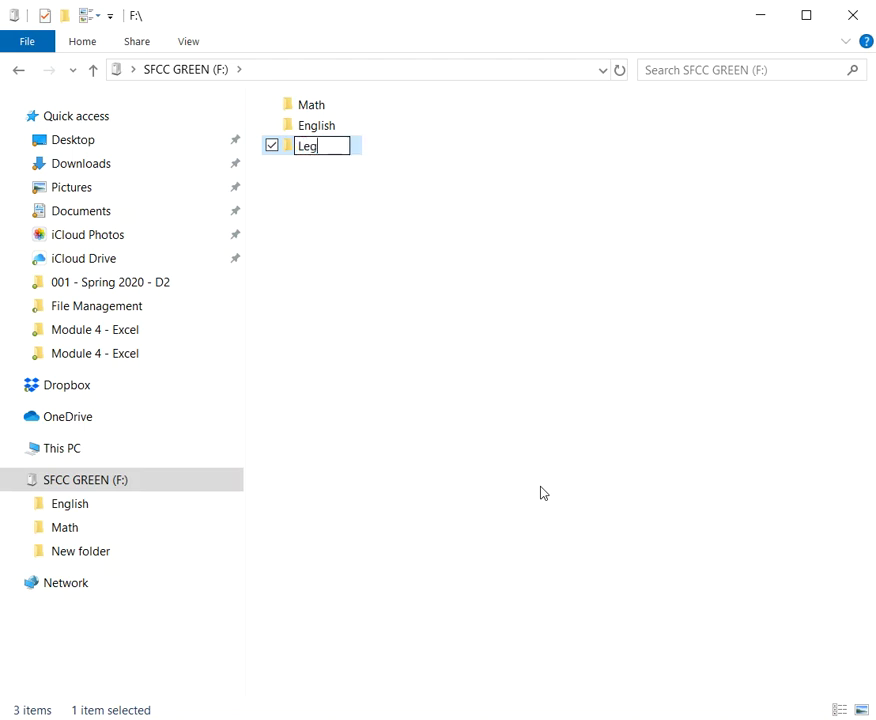
text( Docs)
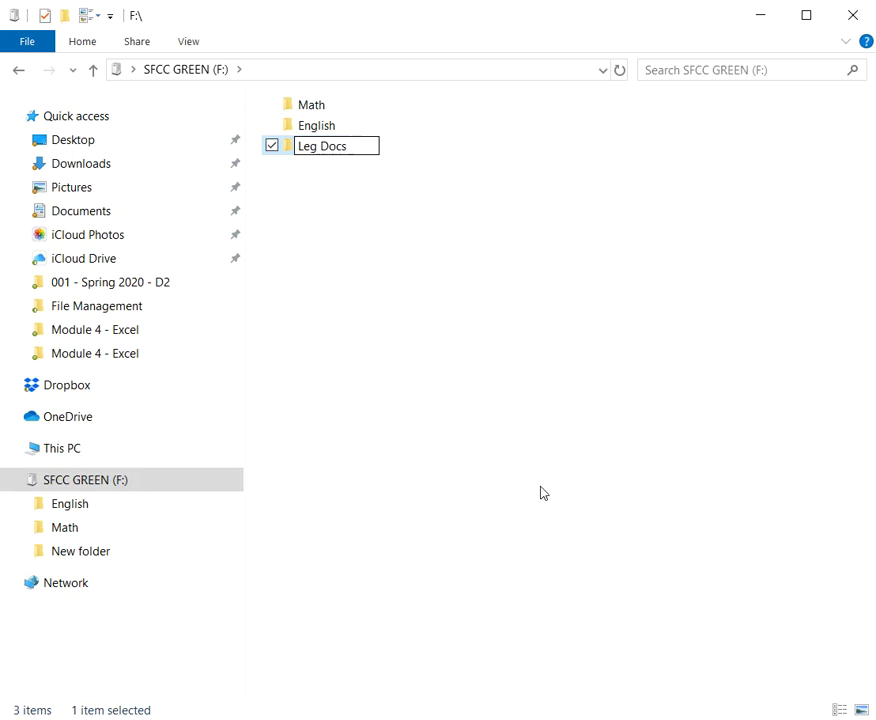
key(Return)
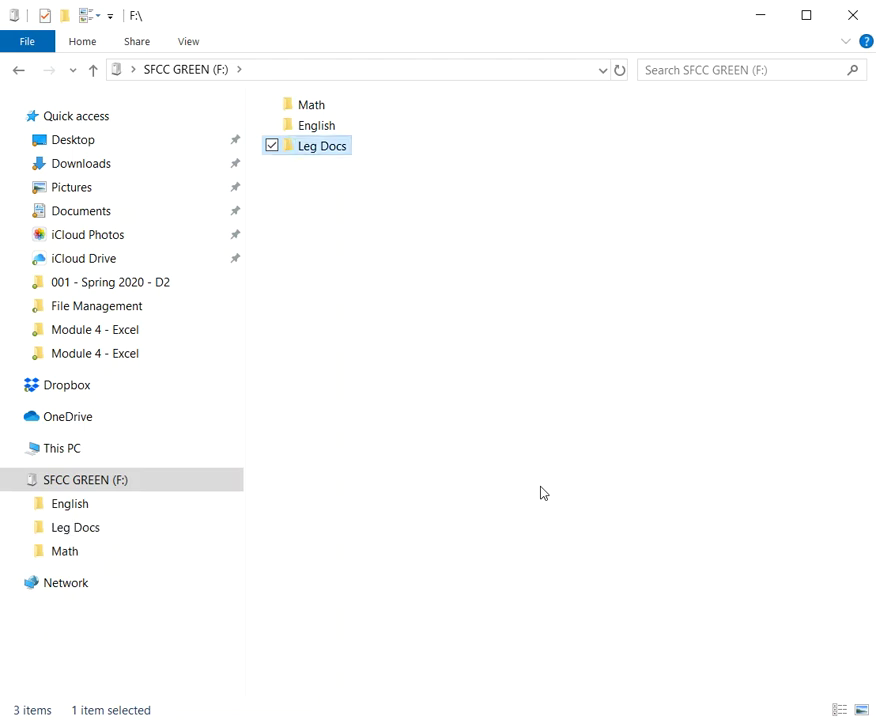
Step: Collapse and re-expand the SFCC GREEN (F:) drive in the folder tree, and clear the folder selection
click(11, 482)
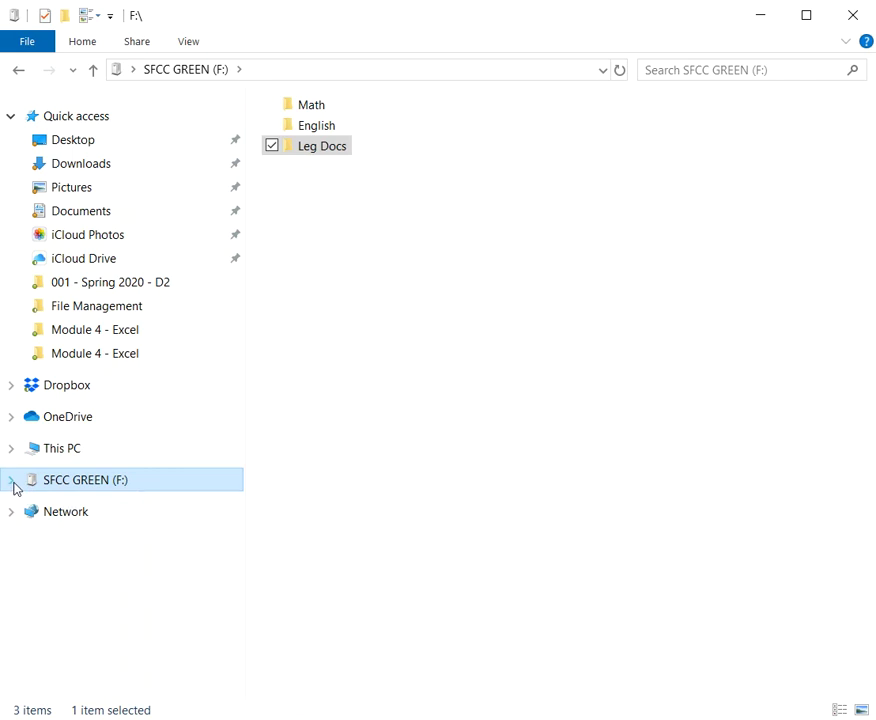
click(12, 482)
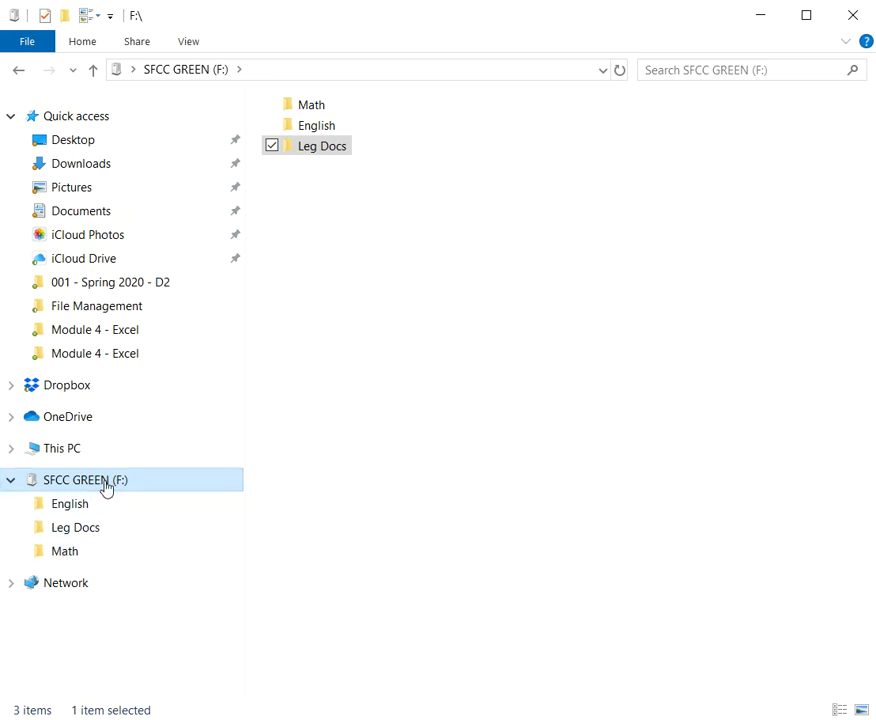
click(395, 360)
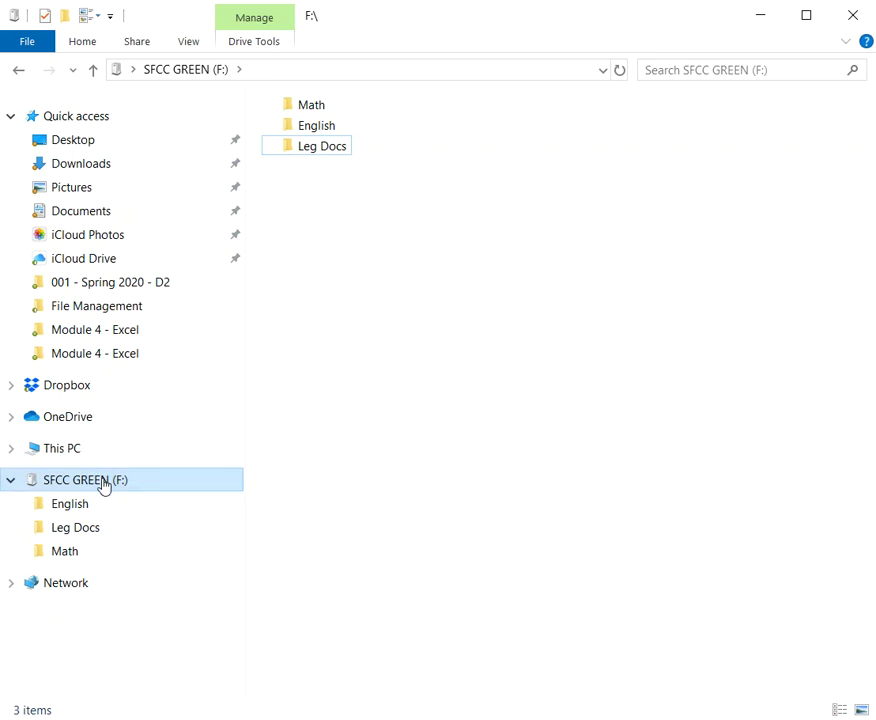
Step: Create a subfolder named Homework inside the Math folder
double_click(323, 113)
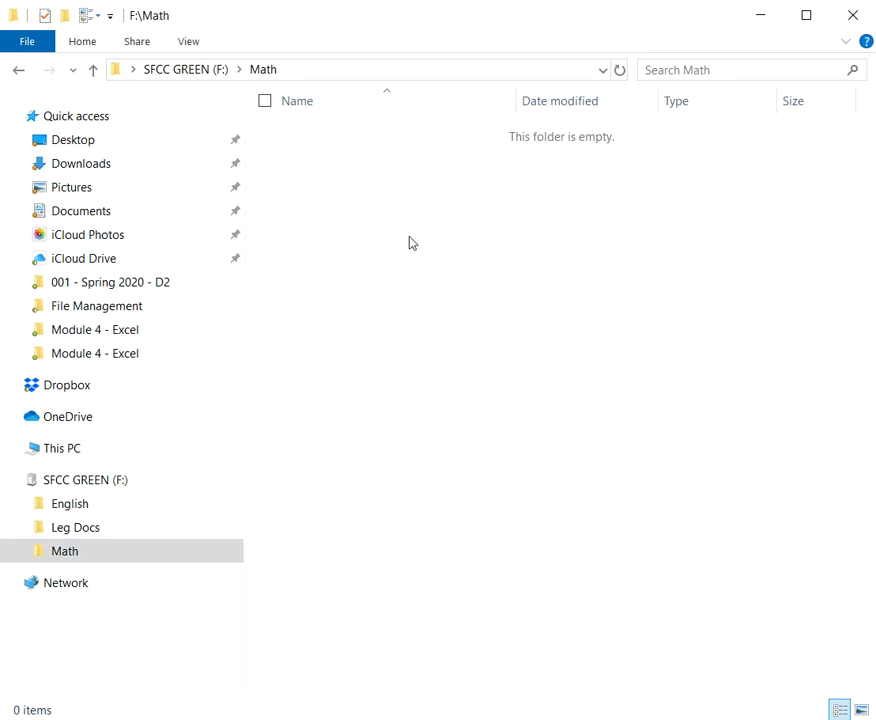
click(89, 46)
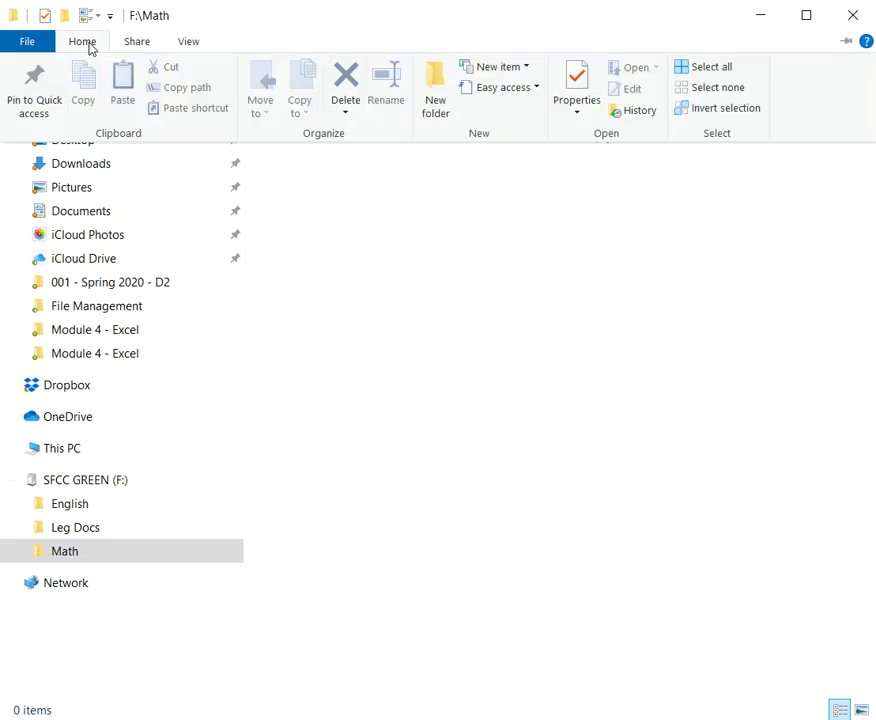
click(434, 99)
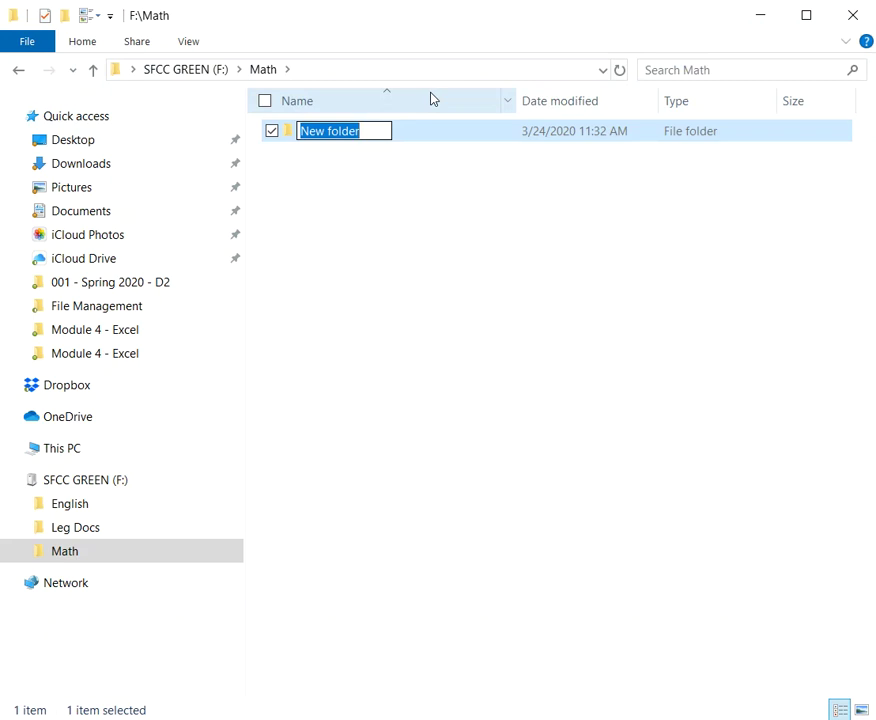
text(Homew)
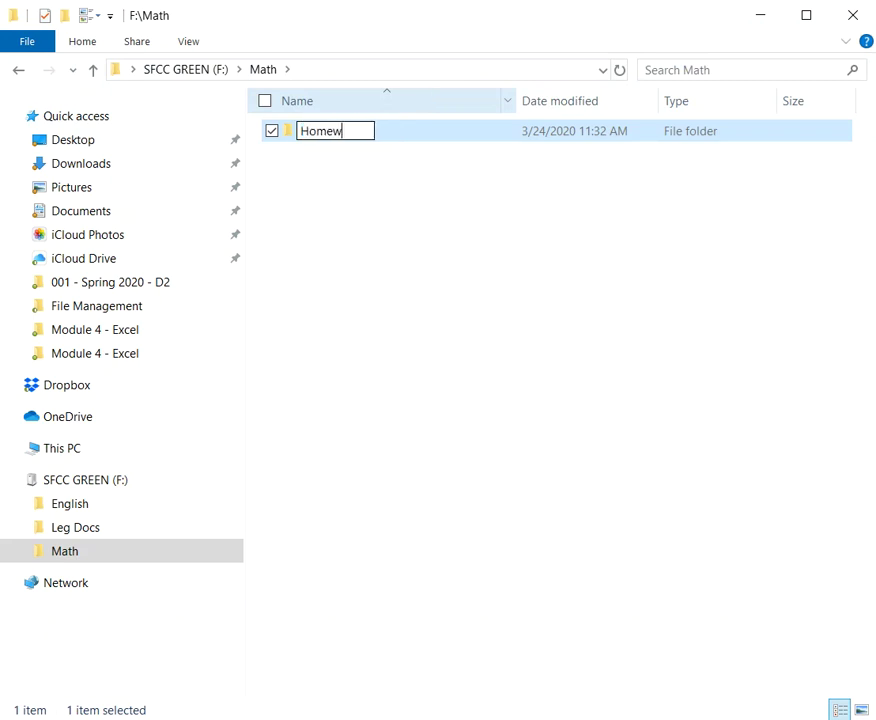
text(ork)
key(Return)
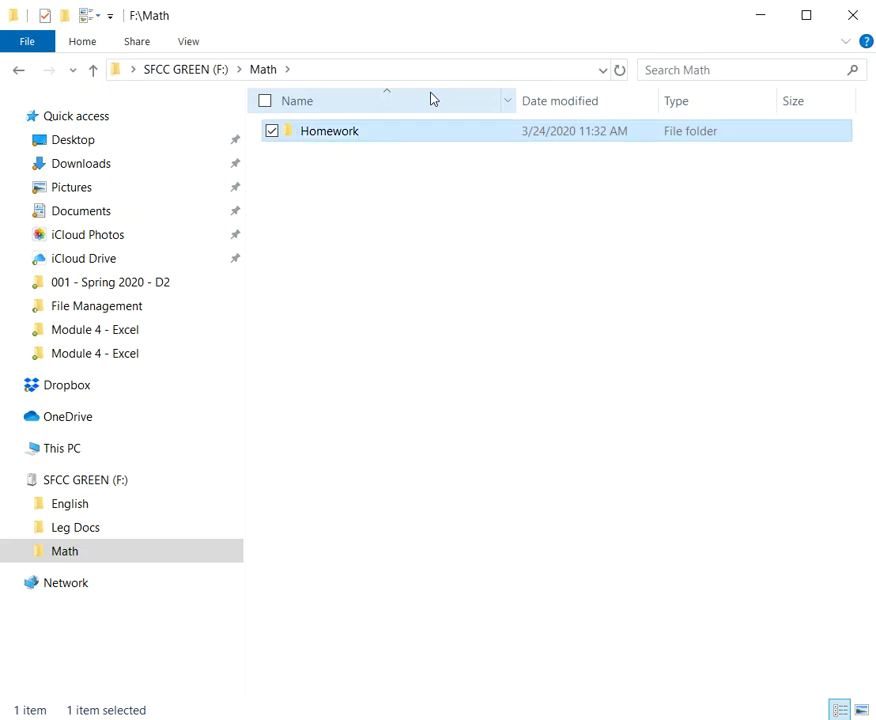
Step: Create a second subfolder named In Class Notes inside the Math folder
click(71, 47)
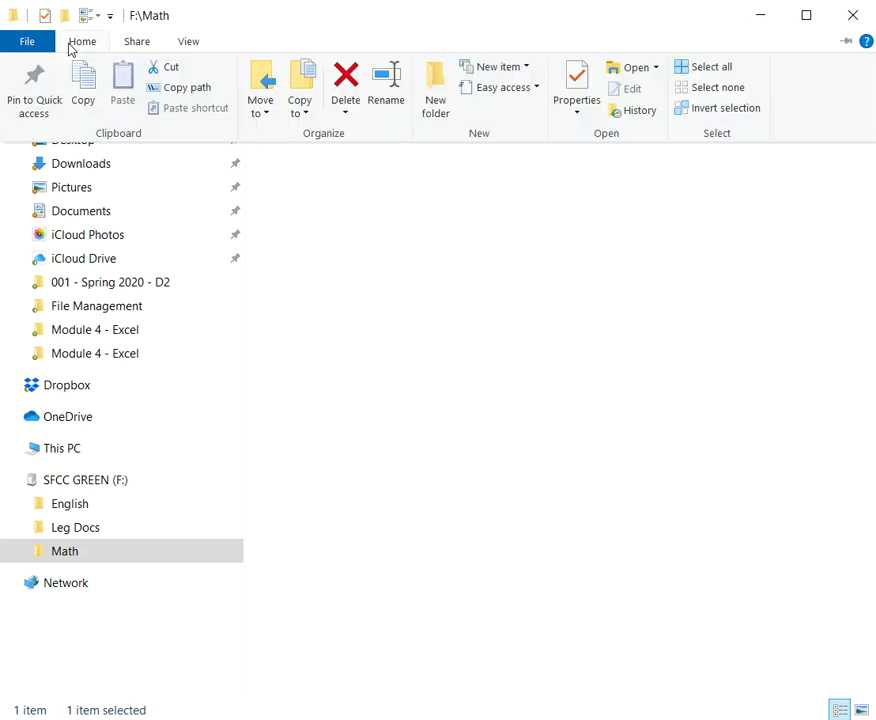
click(442, 111)
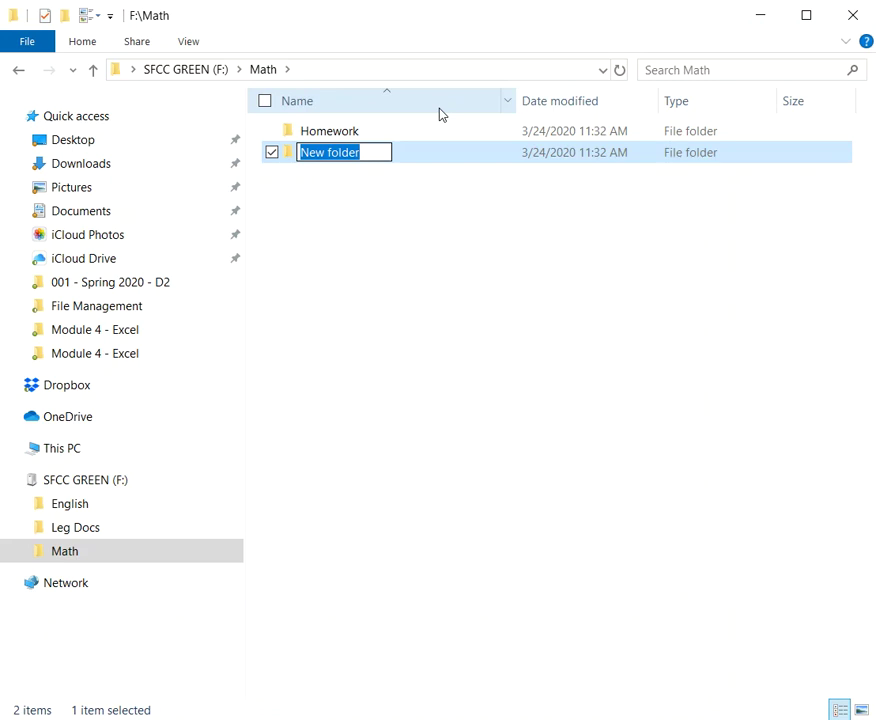
text(In Cla)
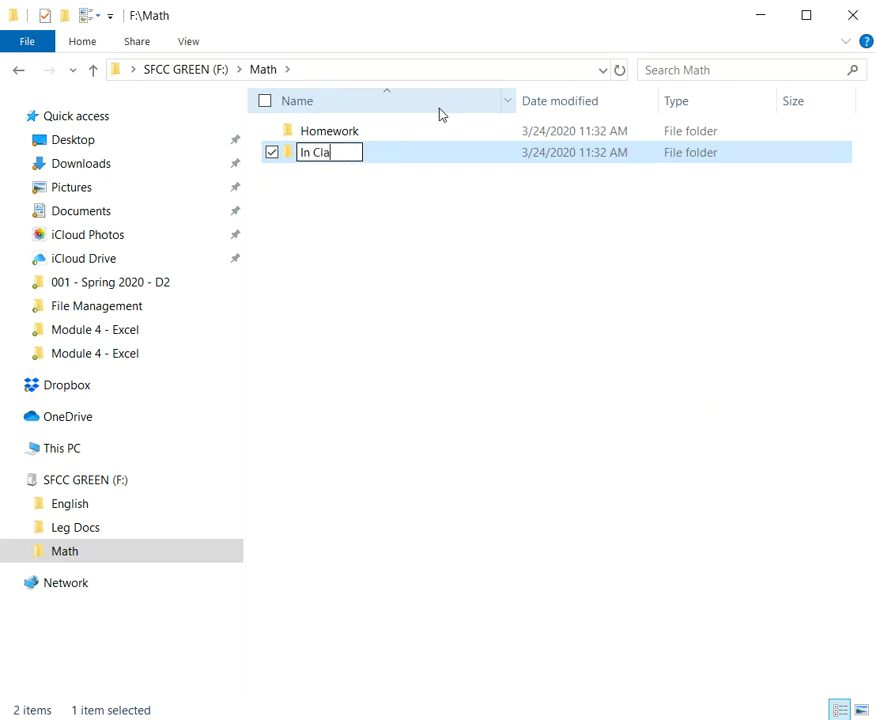
text(ss Noe)
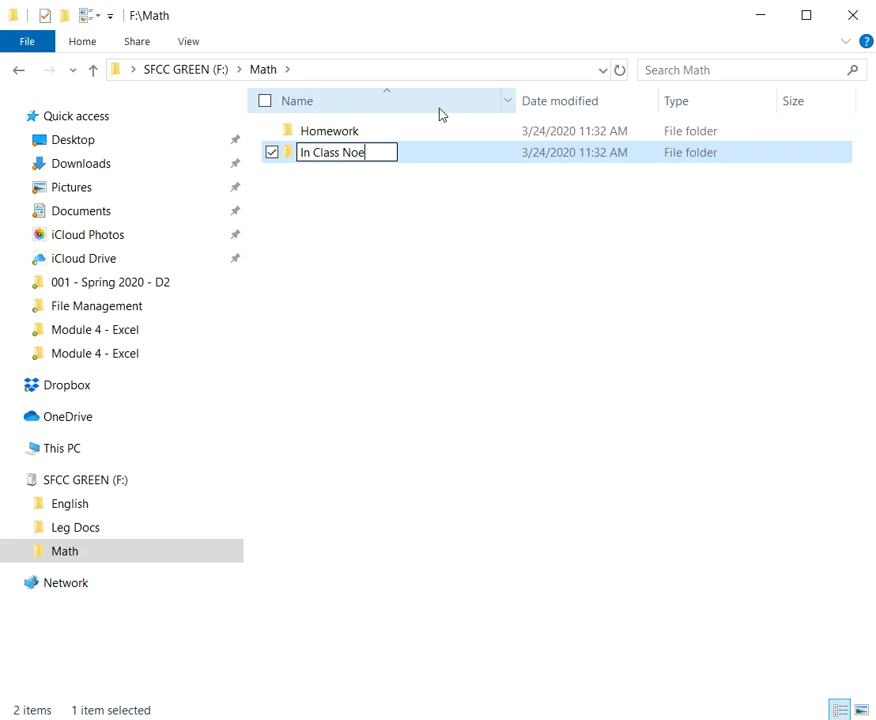
key(BackSpace)
text(tes)
key(Return)
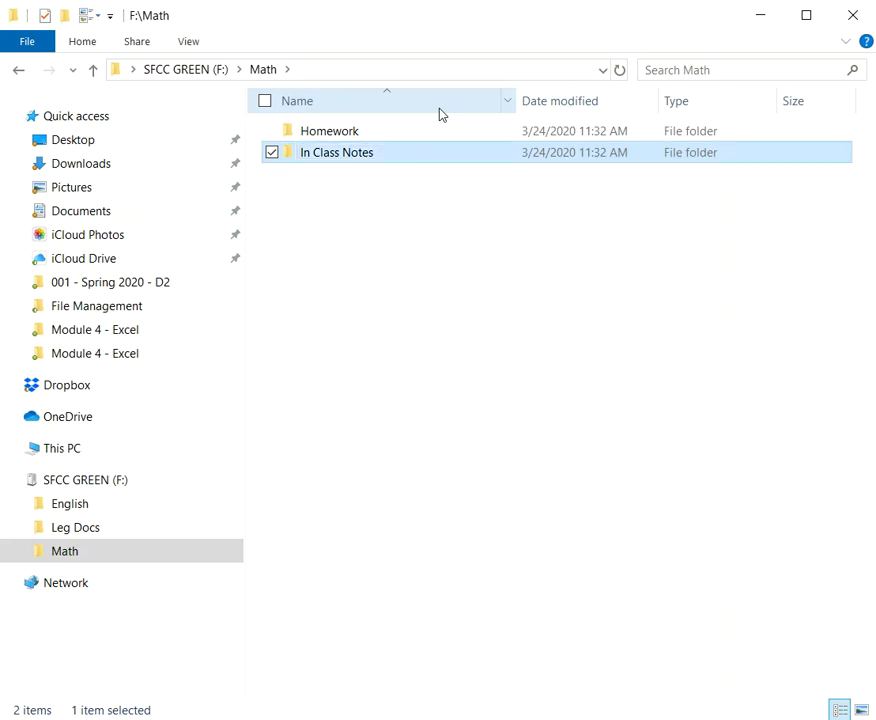
Step: Return to the F: drive root, expand Math in the folder tree to show its subfolders, and open the Math folder
click(89, 486)
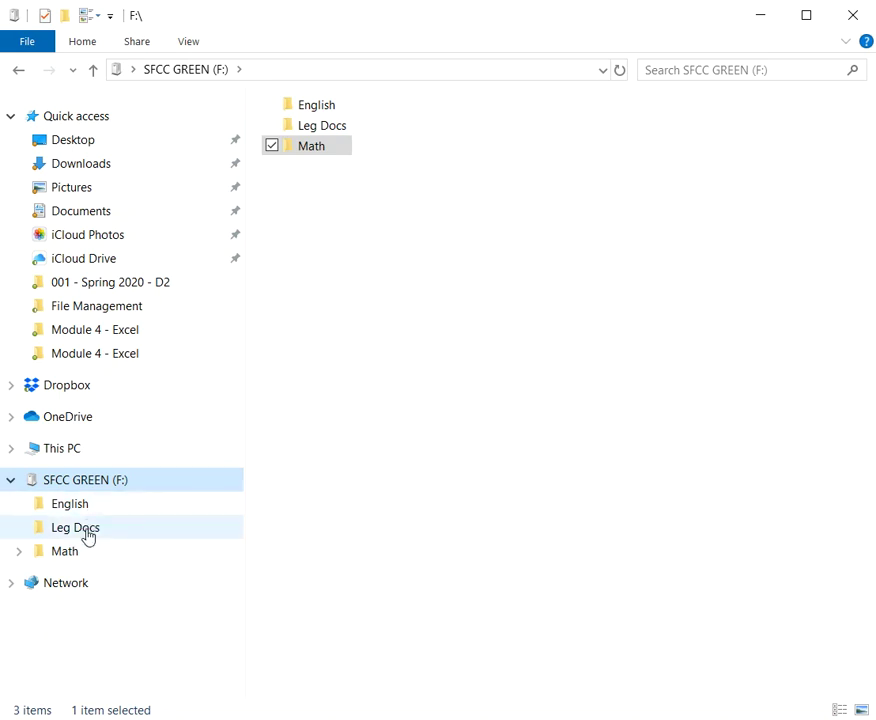
click(19, 558)
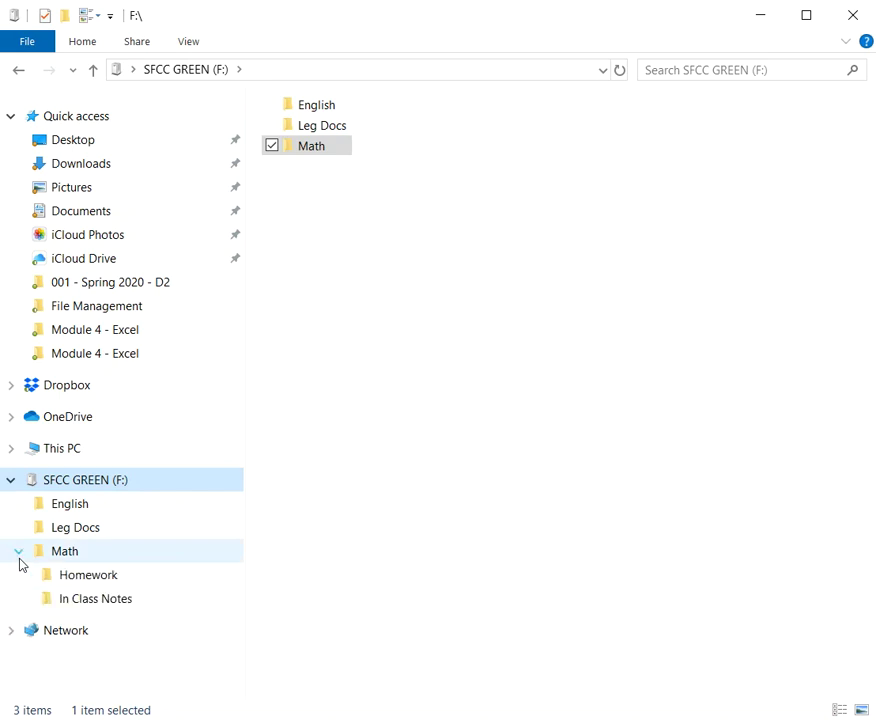
click(78, 558)
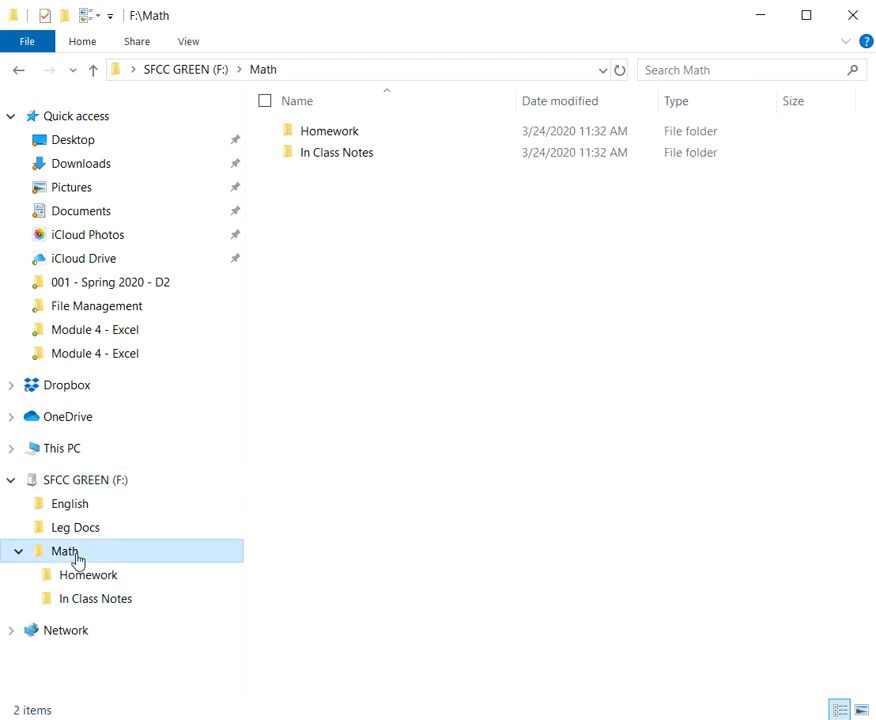
Step: Browse the In Class Notes, English and Math folders in the folder tree, and return to the SFCC GREEN (F:) root
click(104, 602)
click(80, 508)
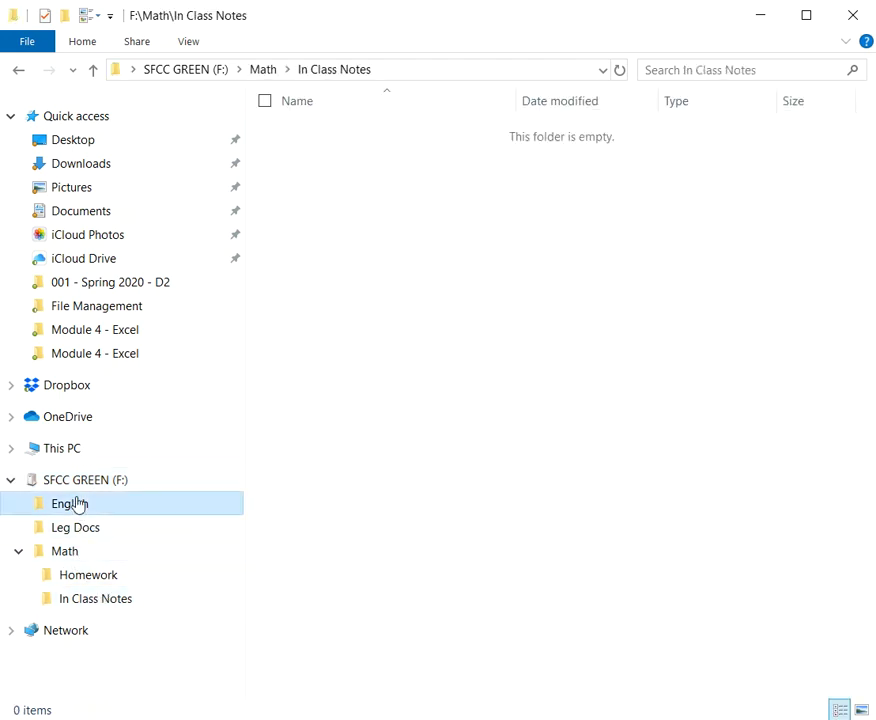
click(78, 485)
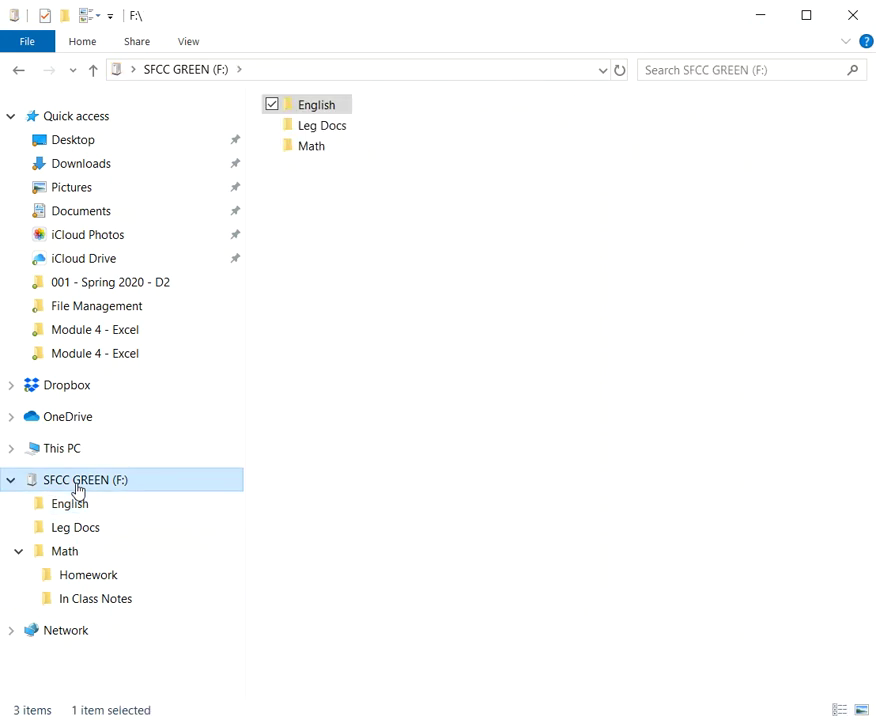
click(113, 607)
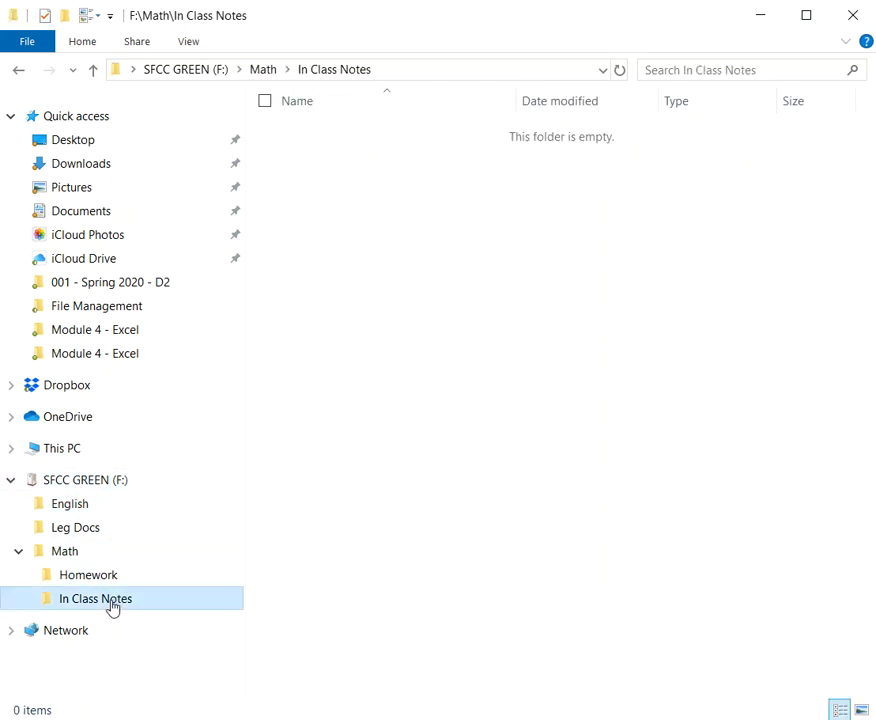
click(84, 559)
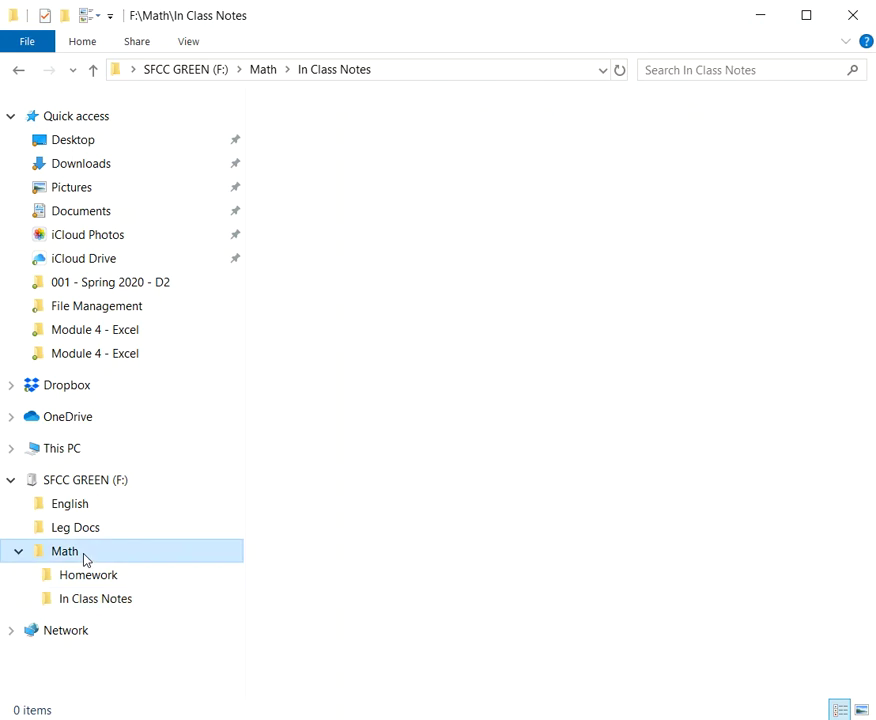
click(83, 486)
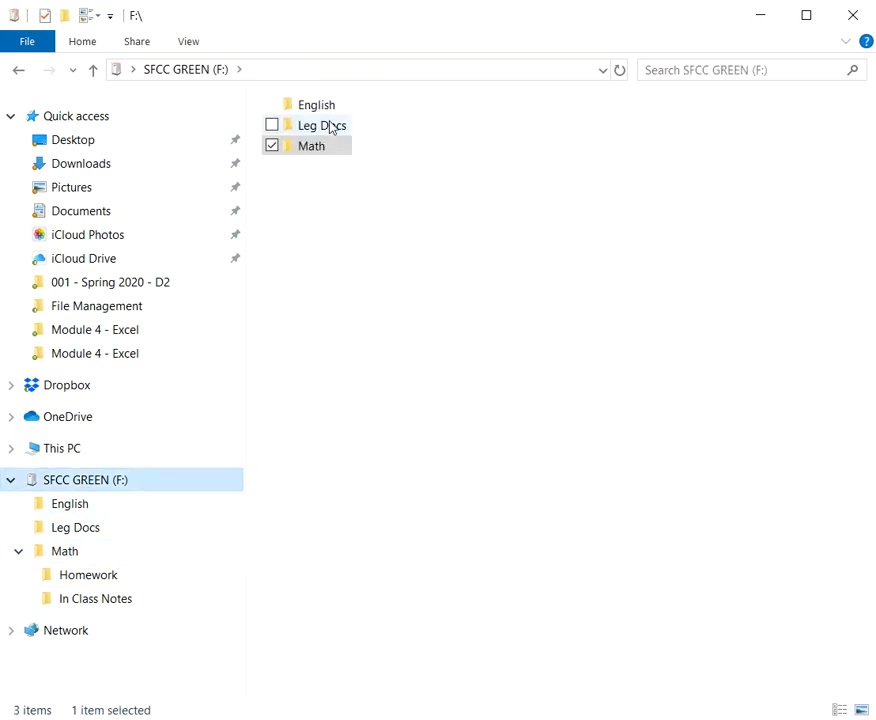
Step: View Leg Docs, Math and Math's In Class Notes and Homework subfolders from the folder contents, and go back to the F: root
double_click(331, 127)
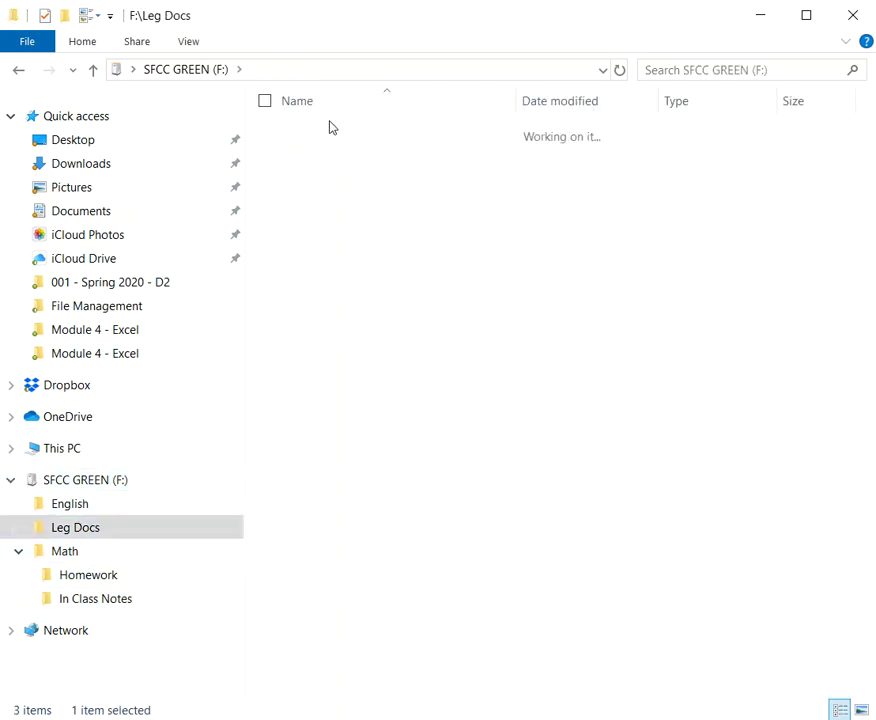
click(193, 77)
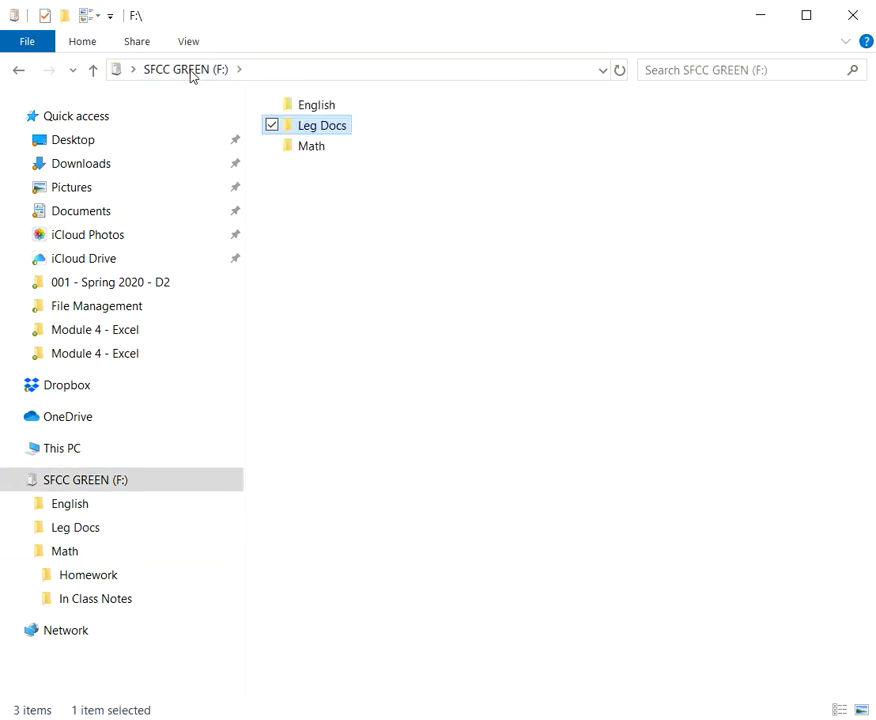
double_click(322, 150)
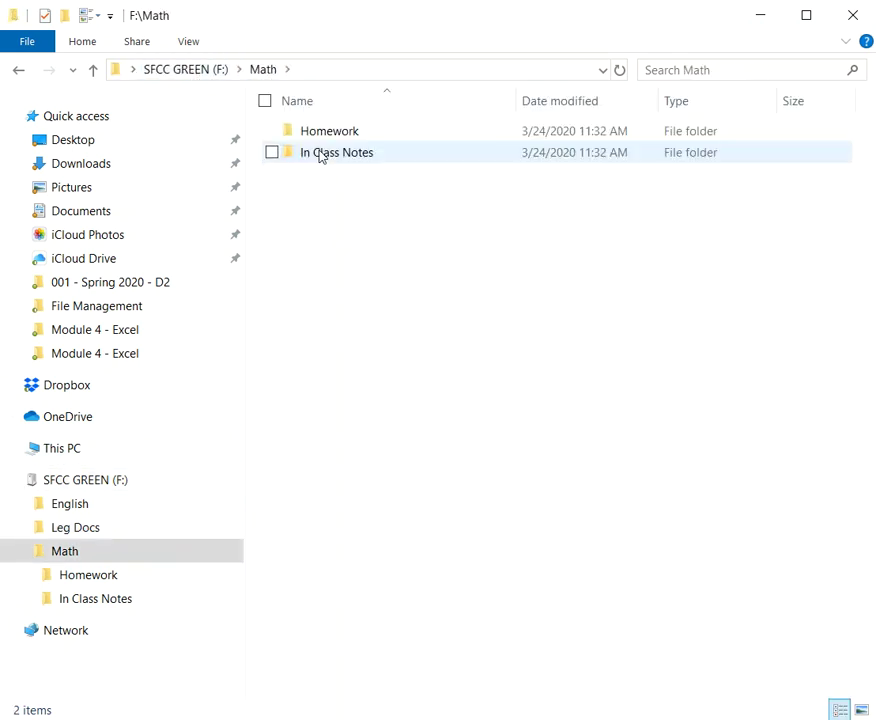
click(327, 155)
double_click(327, 155)
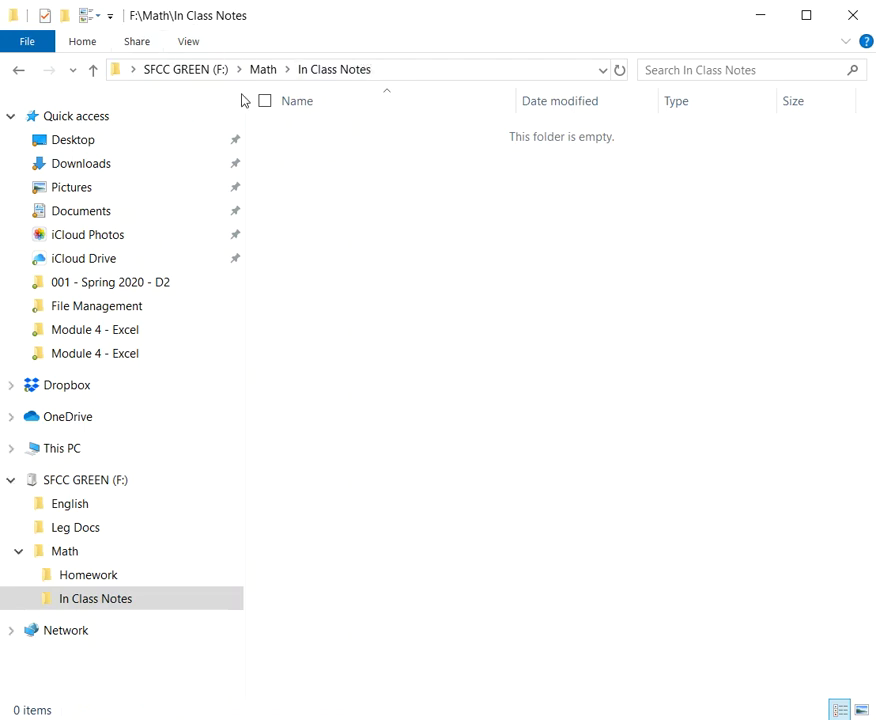
click(266, 74)
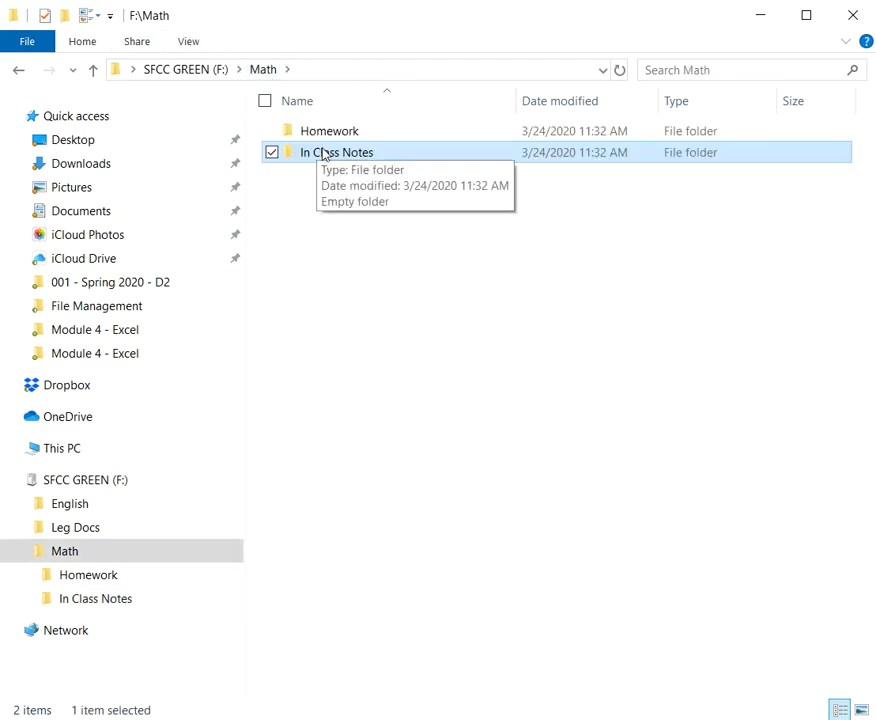
double_click(322, 136)
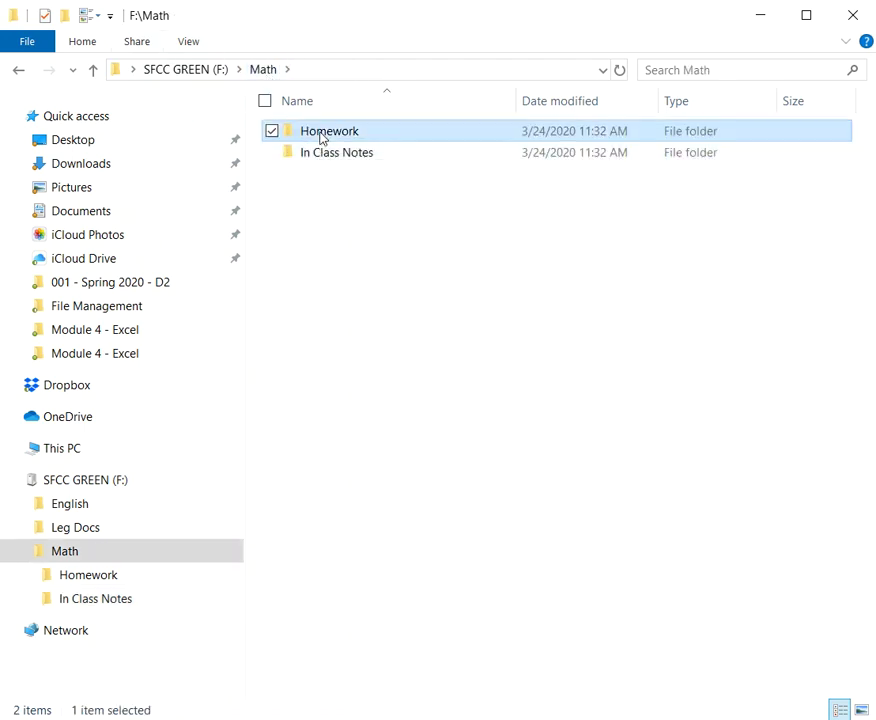
click(172, 70)
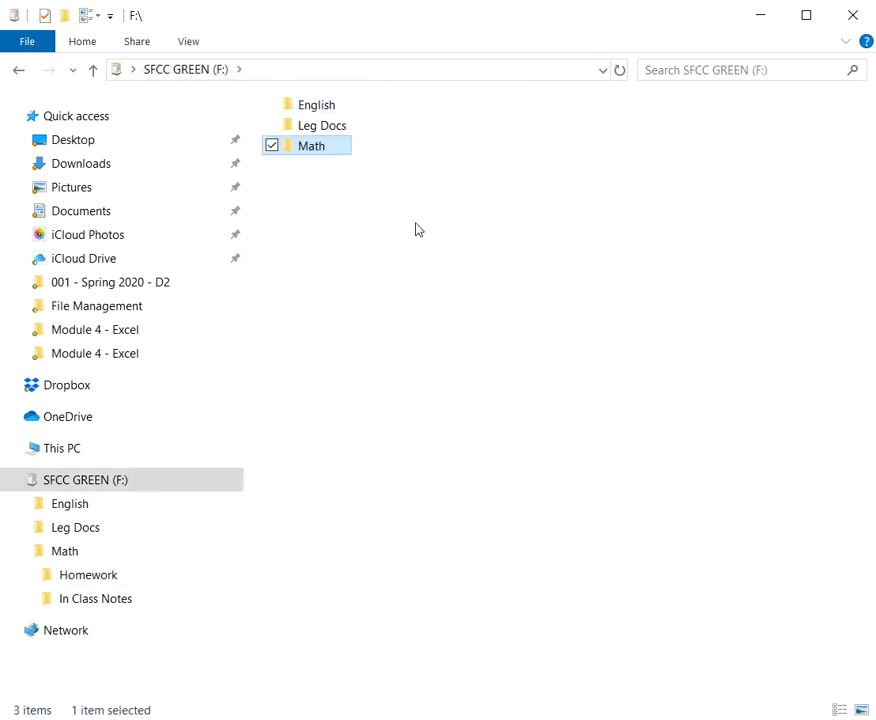